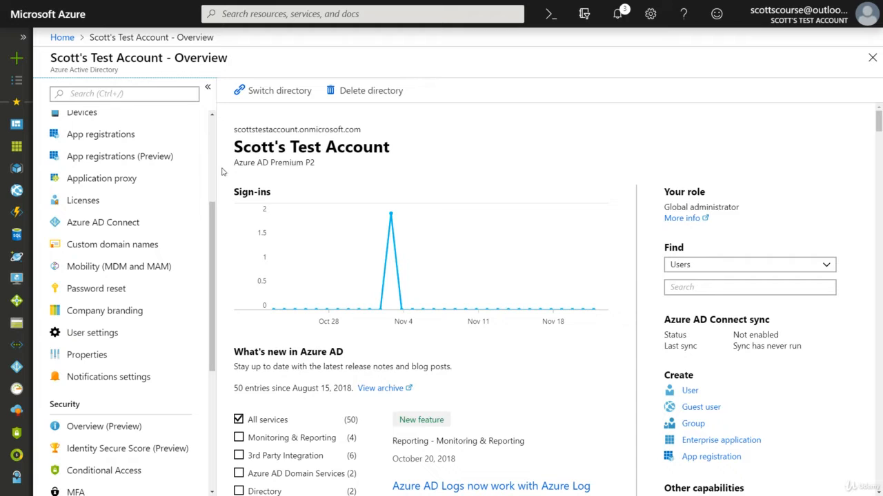
Step: Open the Conditional Access policies of the Azure Active Directory tenant
scroll(214, 282, down, 3)
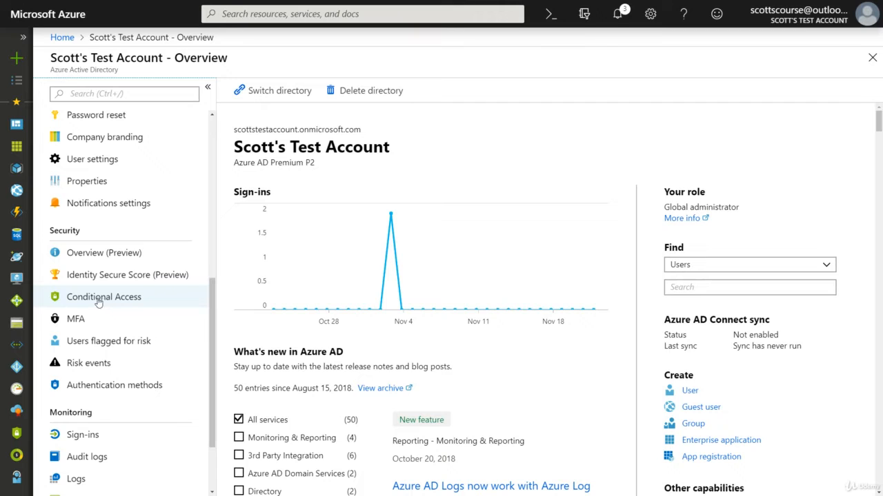
click(99, 302)
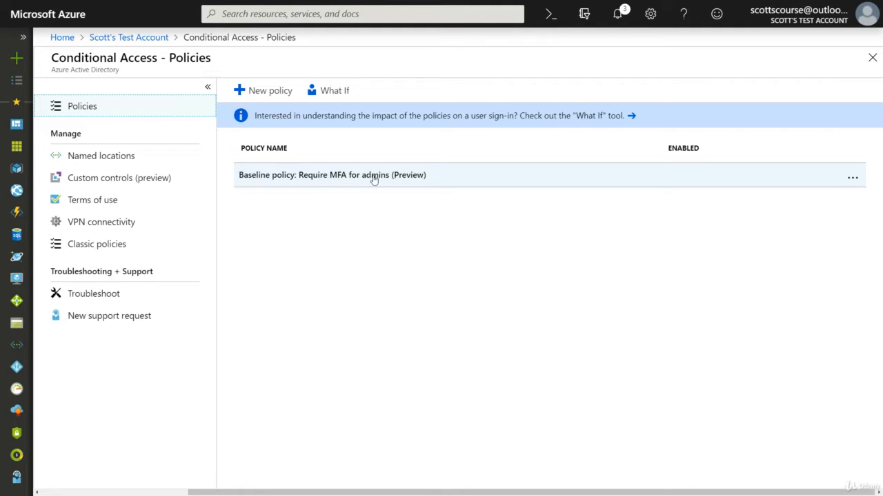
Step: Examine the baseline policy requiring MFA for admins, including its directory roles and enable options, and close it without saving
click(319, 178)
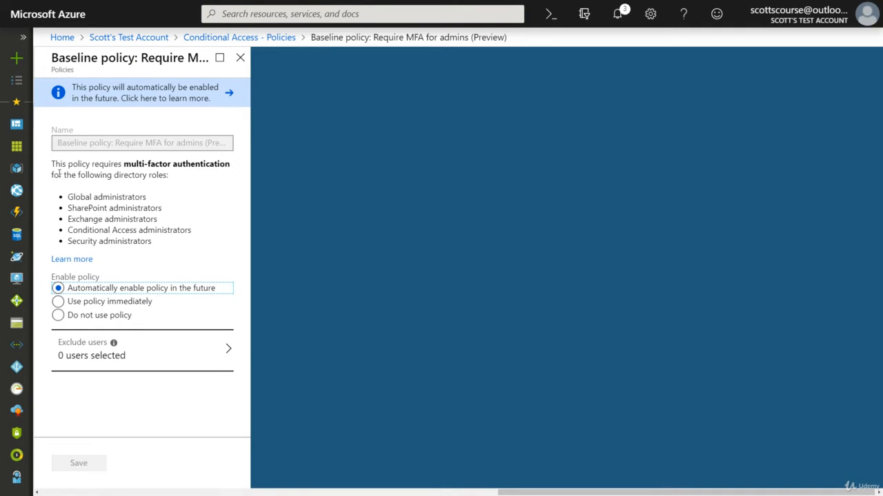
drag(69, 197, 163, 237)
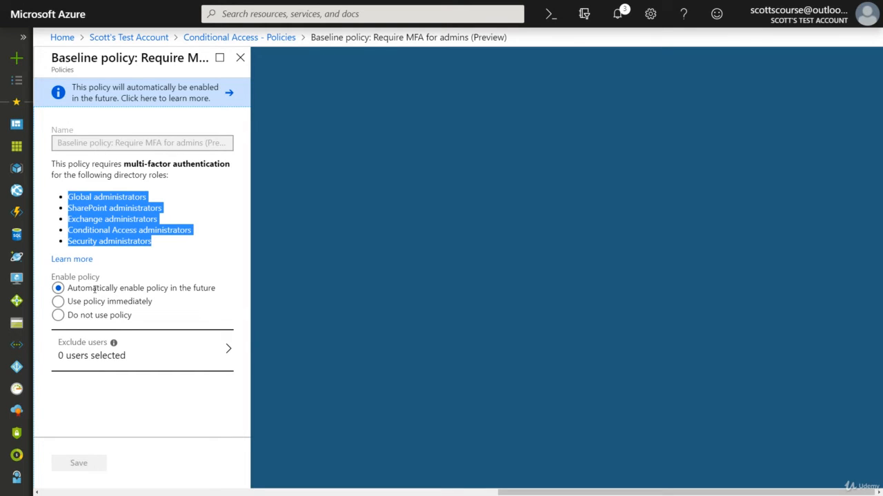
click(58, 304)
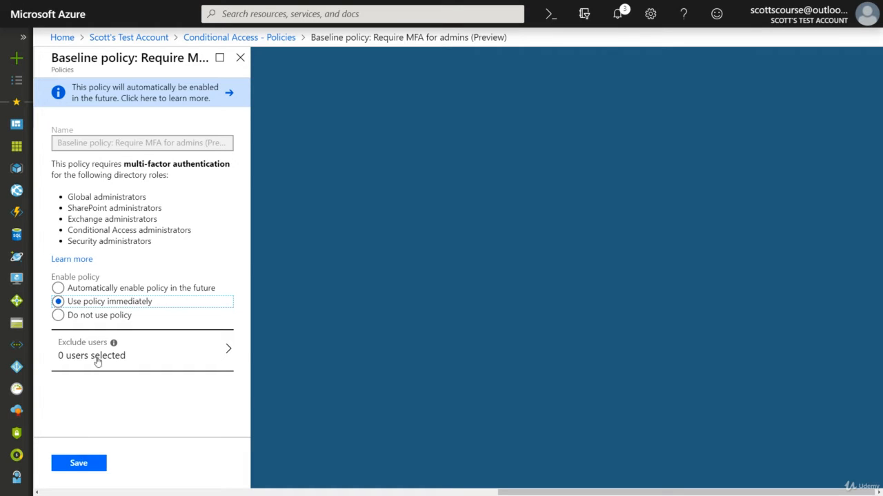
click(60, 289)
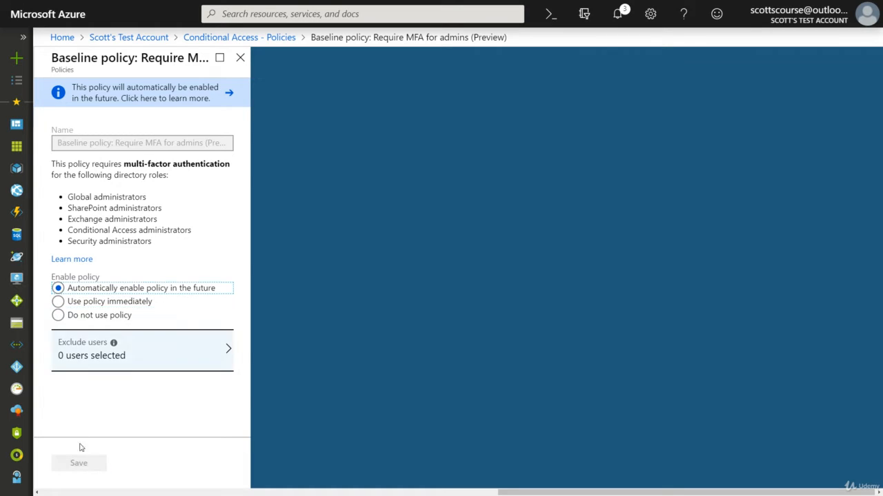
click(240, 58)
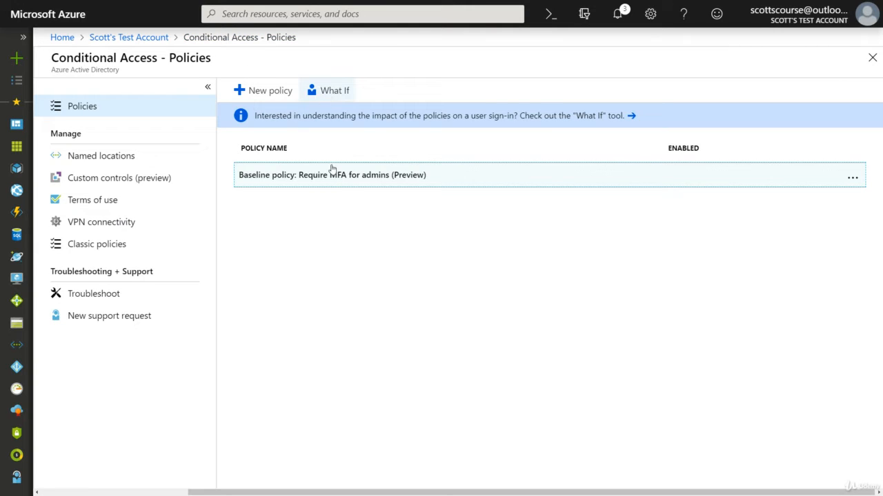
Step: Start a new conditional access policy and assign it to the Accounting group
click(259, 91)
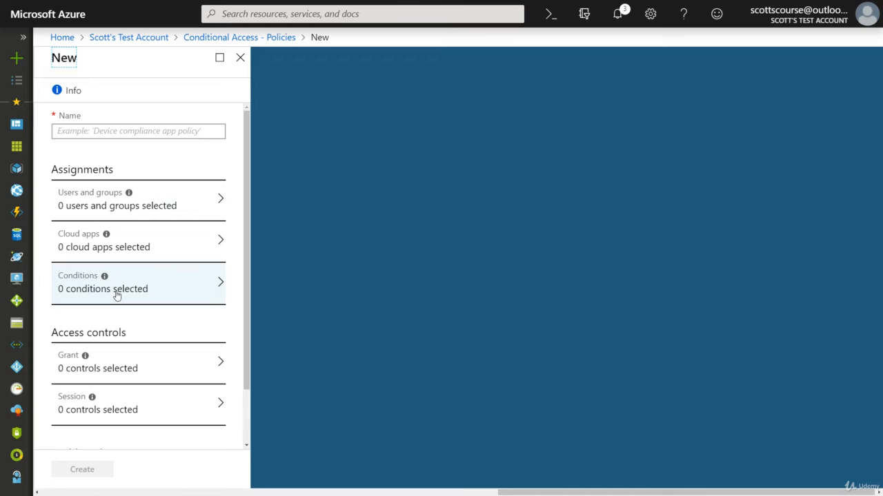
click(94, 210)
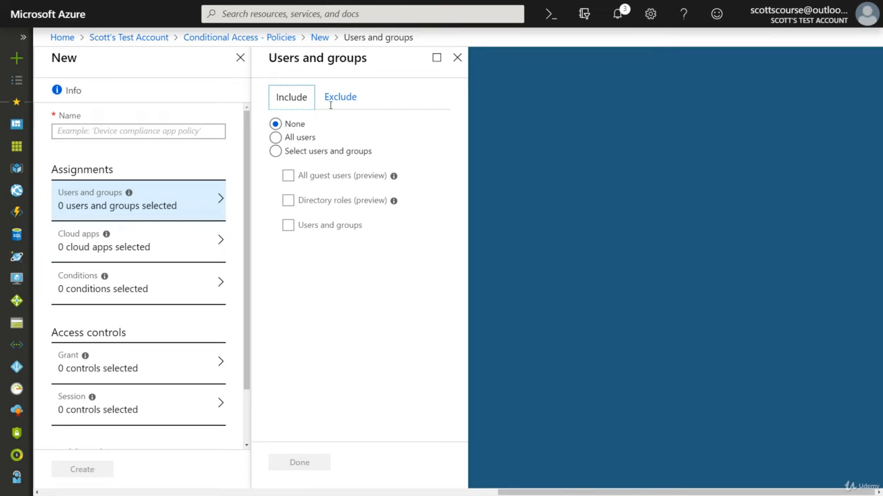
click(290, 151)
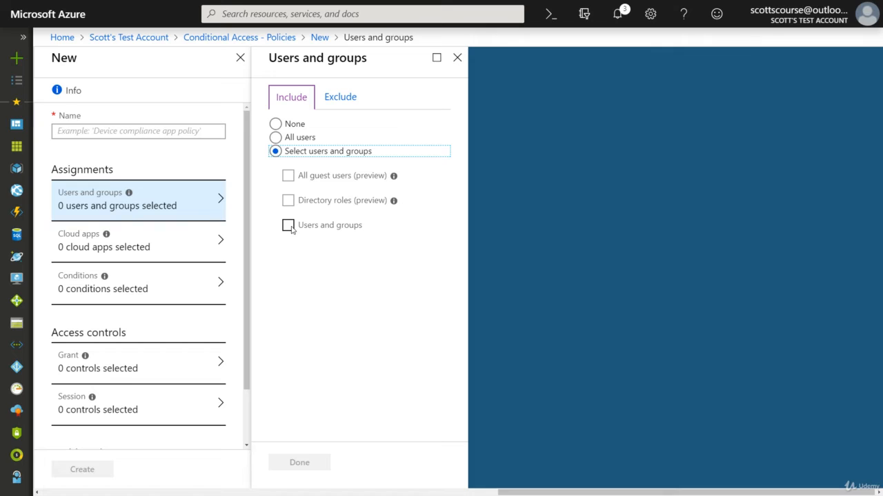
click(288, 226)
click(306, 268)
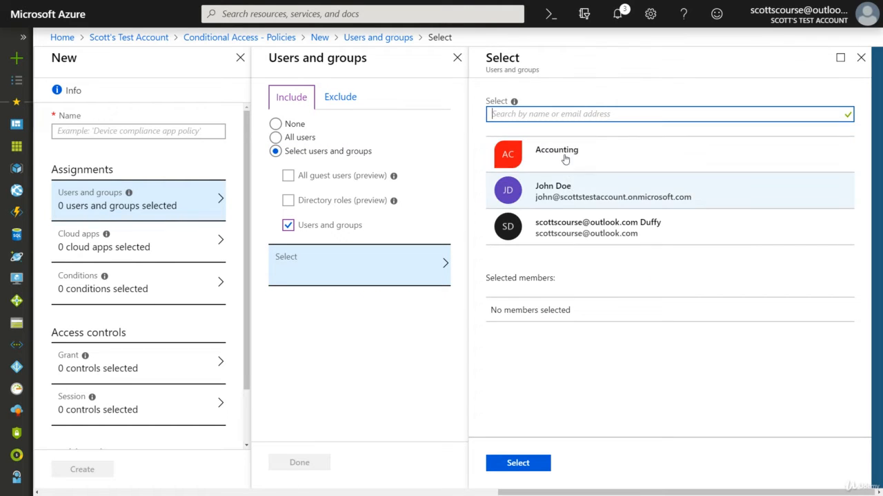
click(565, 159)
click(529, 463)
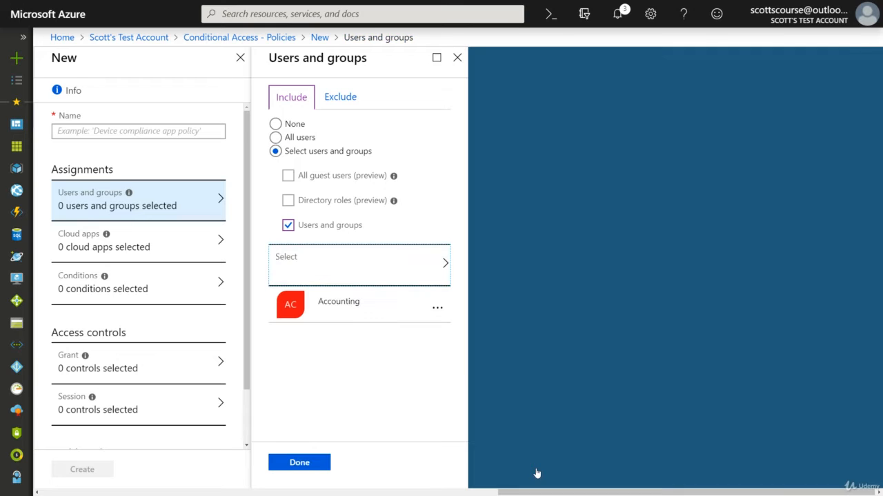
click(280, 466)
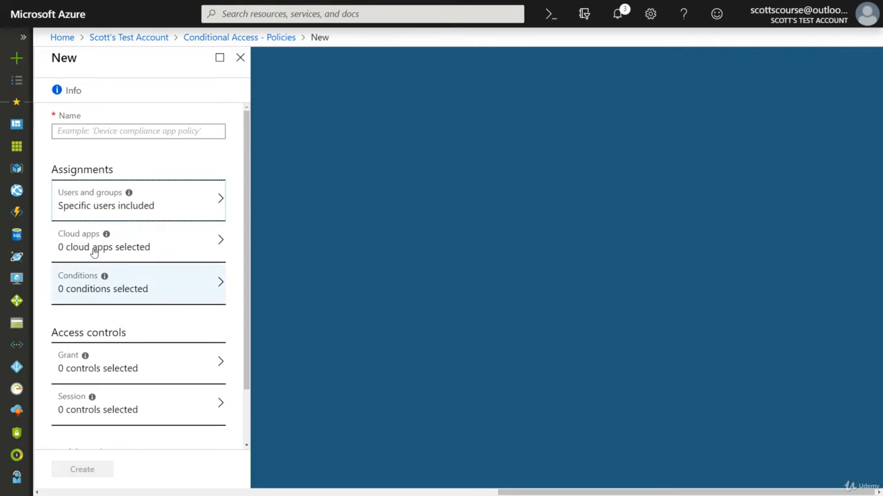
Step: Include all cloud apps in the policy and name it "Accounting rules"
click(93, 250)
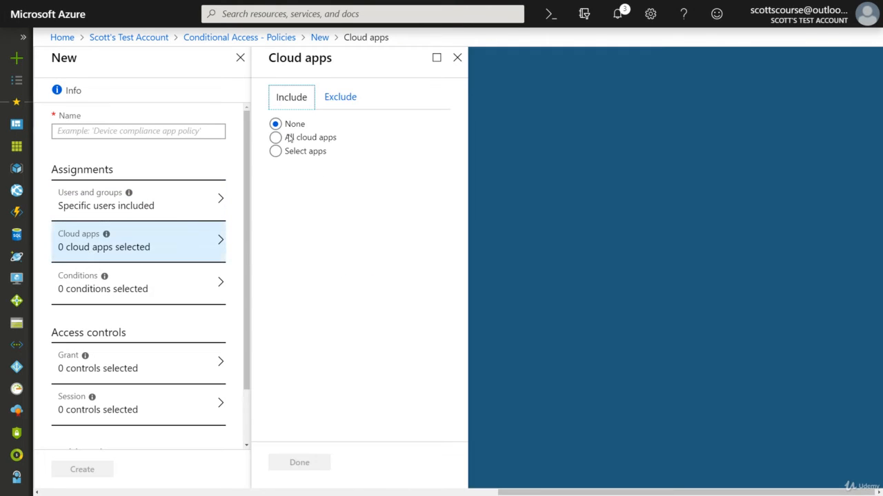
click(279, 138)
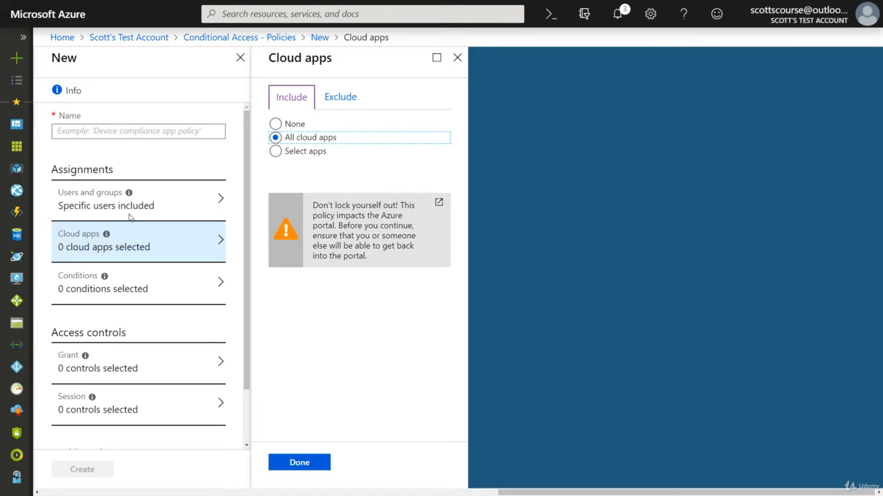
click(102, 131)
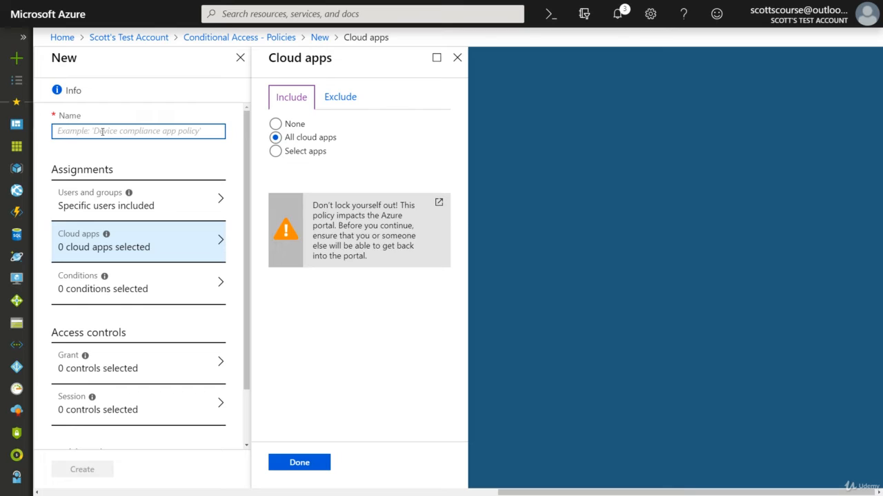
text(Accounting rules)
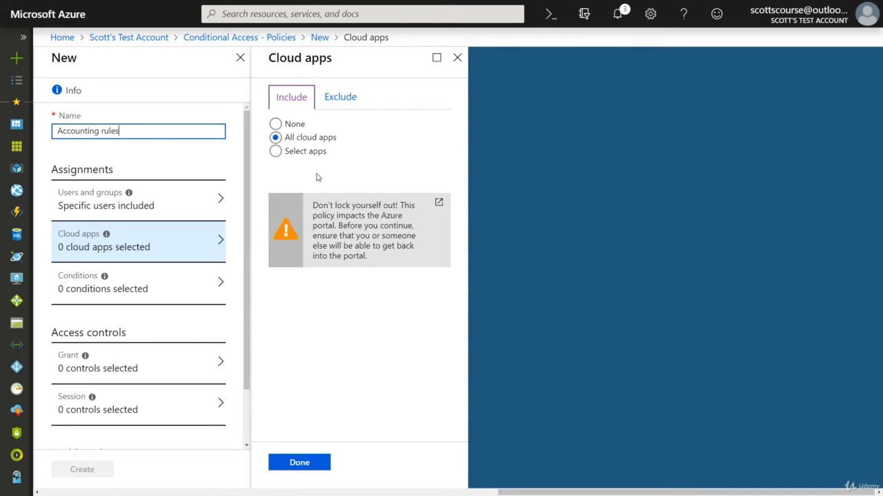
click(306, 463)
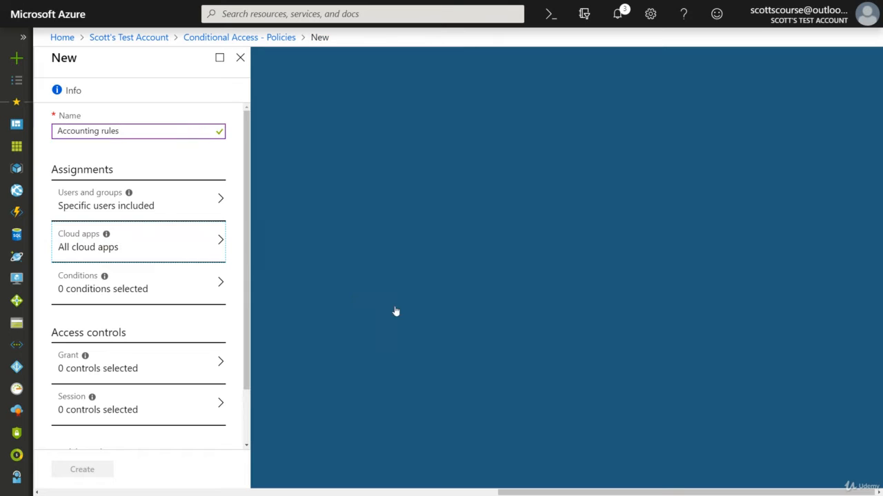
Step: Enable the sign-in risk condition for the policy with only the High risk level
click(105, 301)
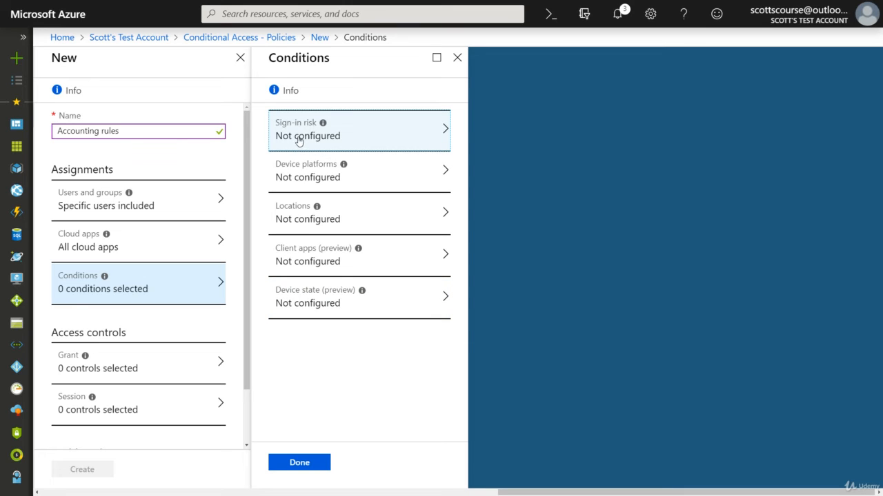
mouse_move(323, 125)
click(294, 138)
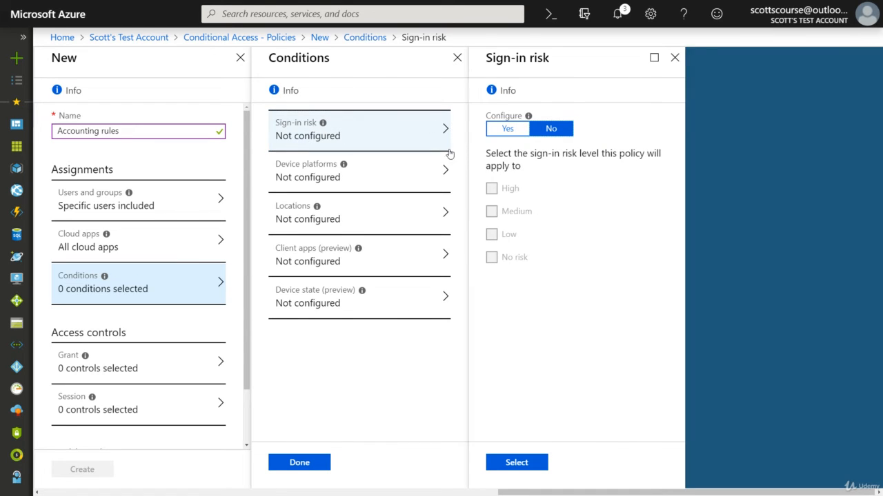
click(506, 129)
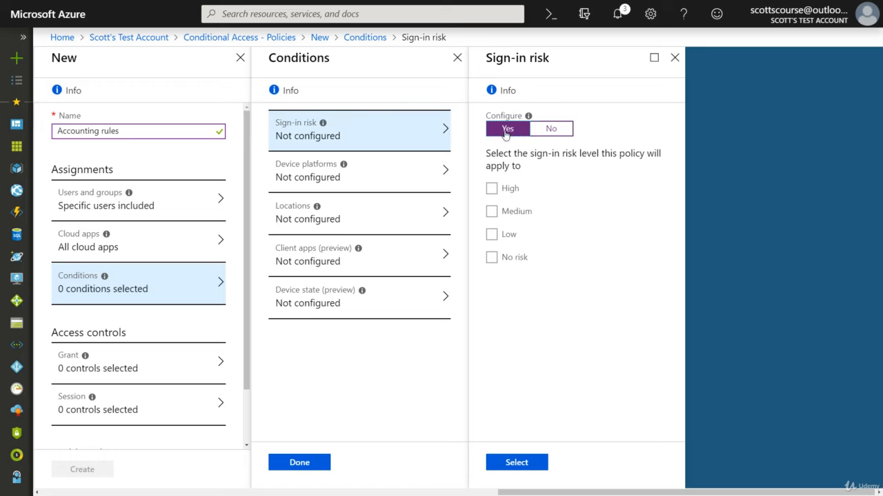
click(491, 188)
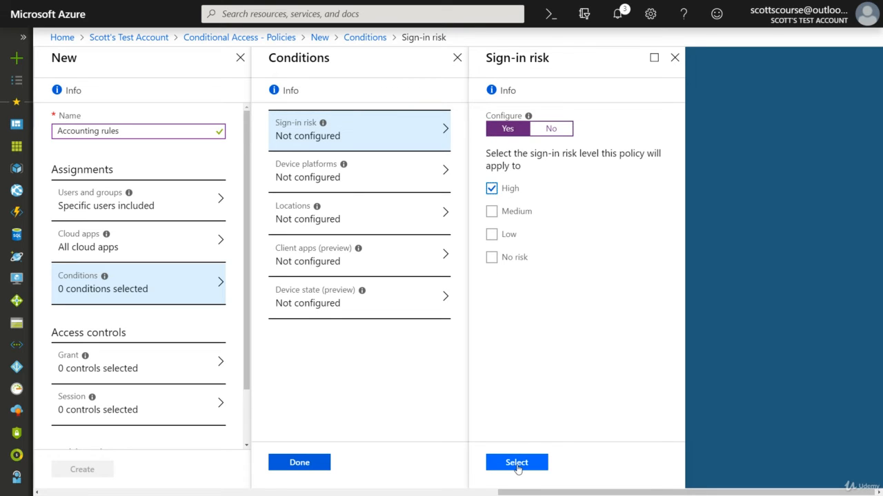
click(516, 464)
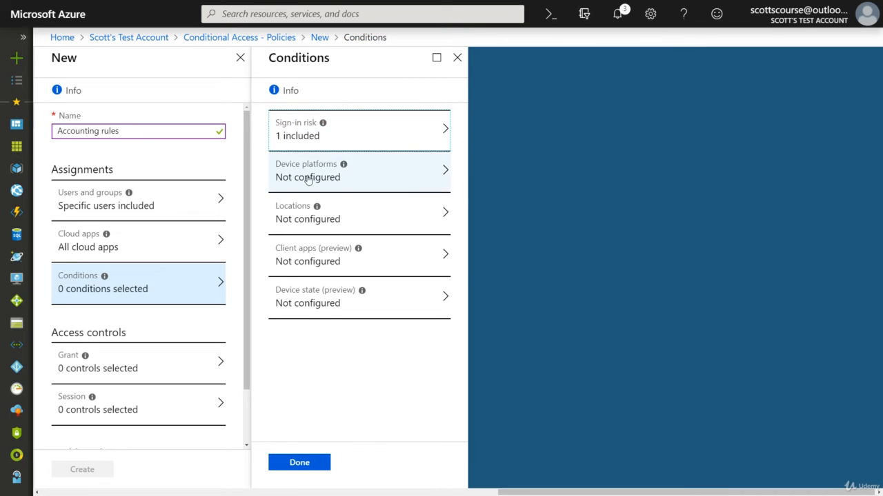
Step: Enable the device platforms condition and include Android, iOS and Windows Phone
click(308, 179)
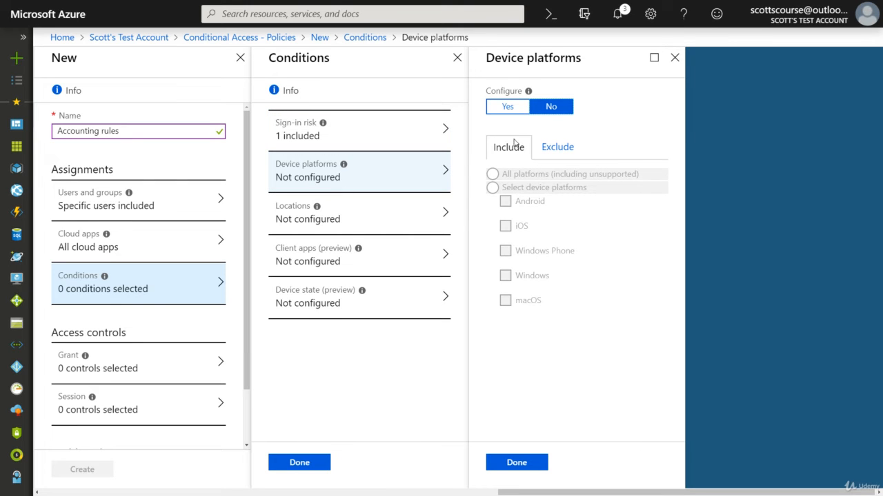
click(508, 107)
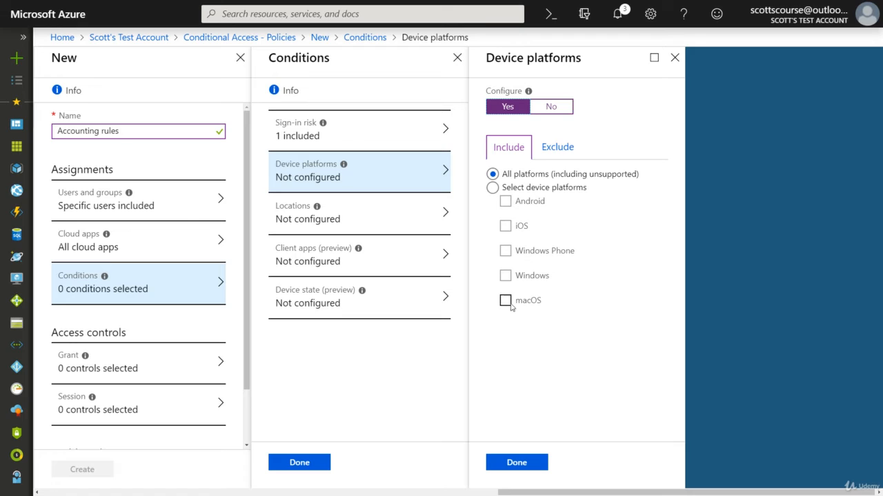
click(492, 188)
click(505, 201)
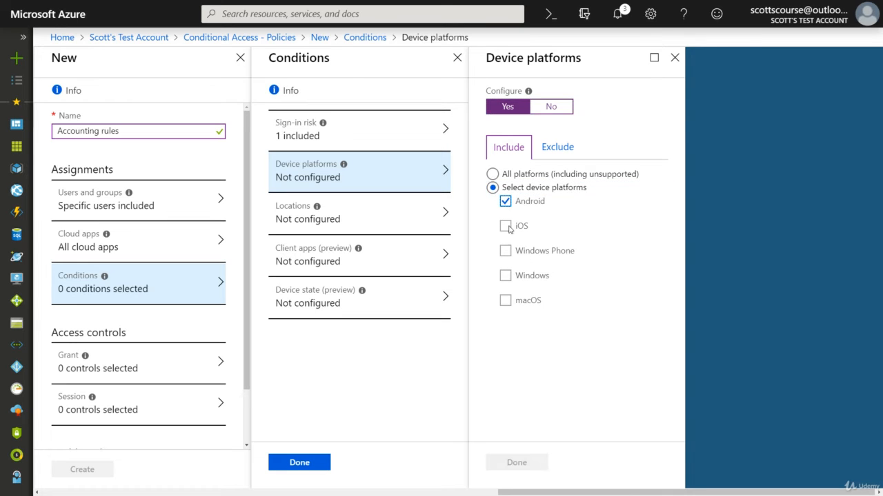
click(505, 226)
click(506, 251)
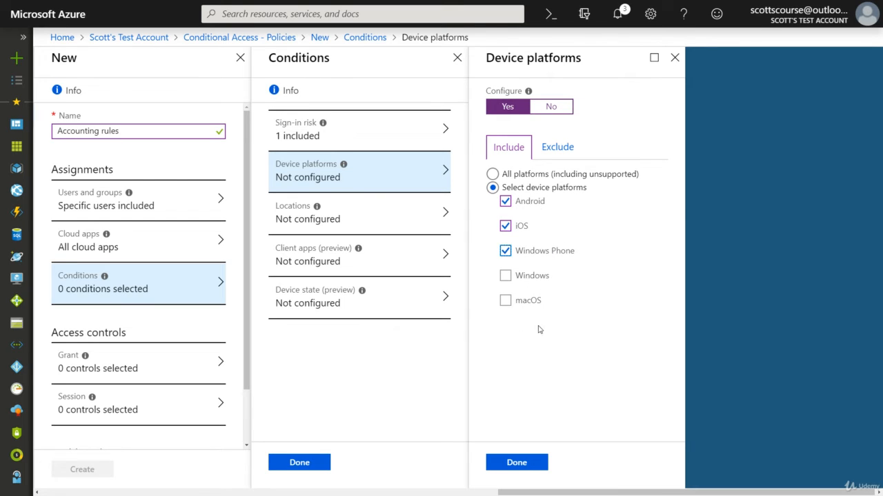
click(519, 467)
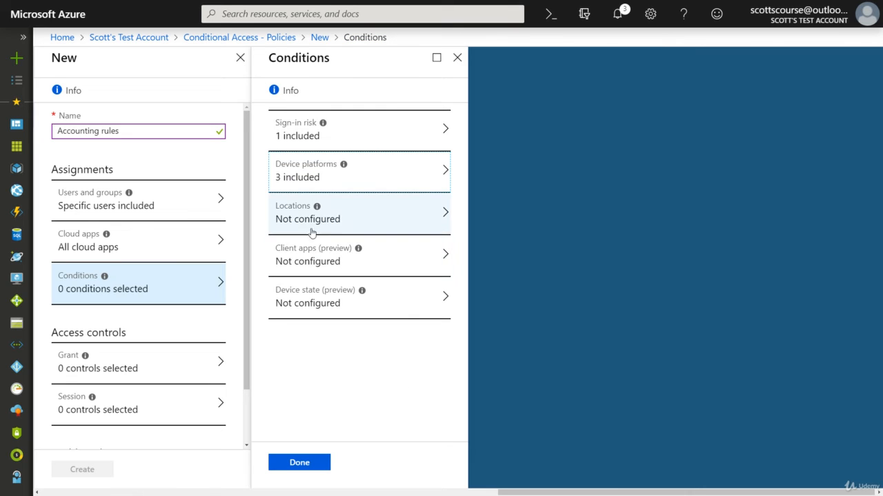
Step: Try the trusted, selected and any location options of the Locations condition, and turn its configuration back off
click(307, 220)
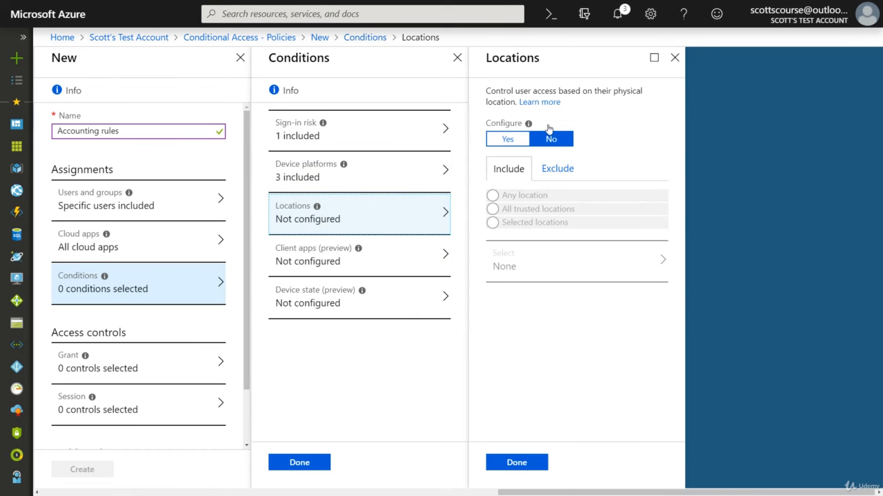
click(508, 140)
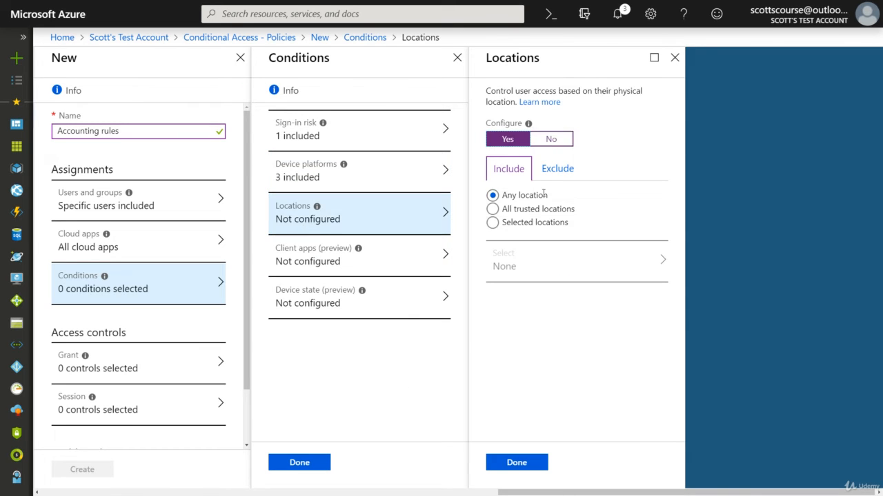
click(492, 209)
click(493, 223)
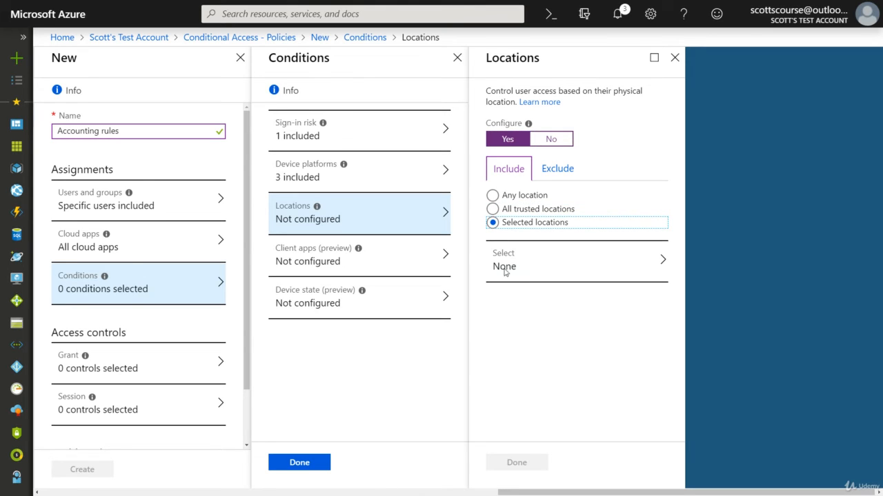
click(492, 196)
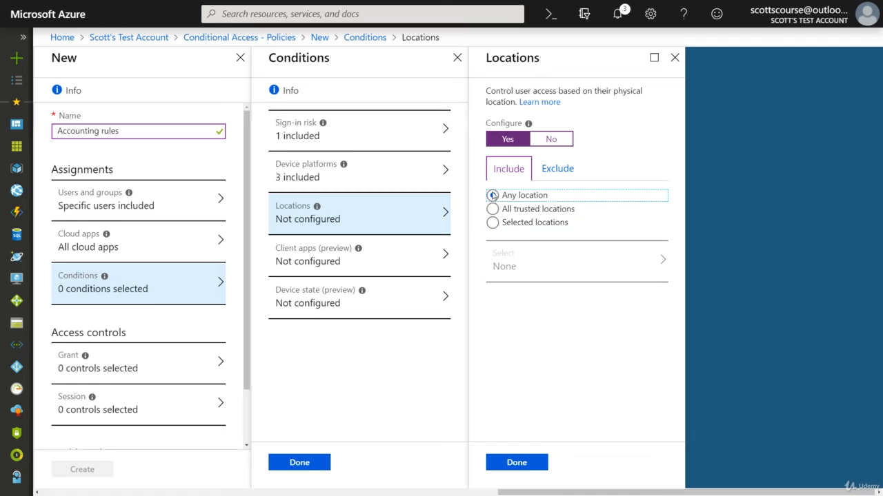
click(553, 139)
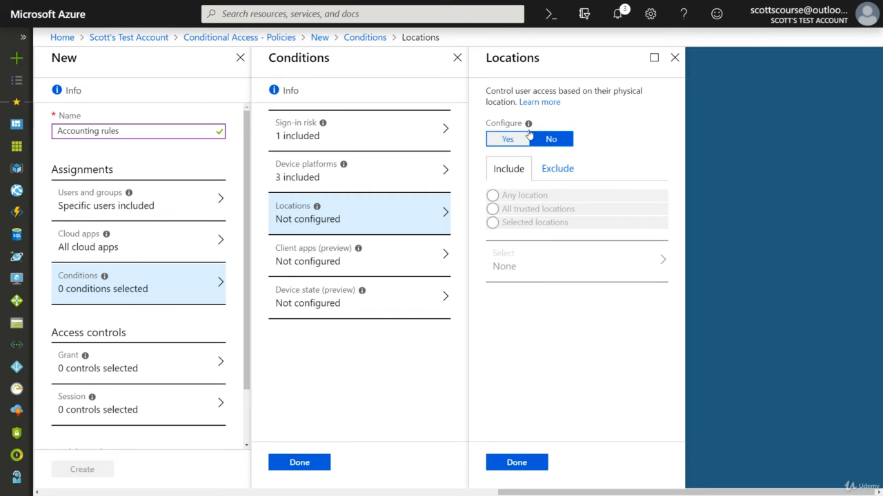
Step: Examine the options of the client apps and device state conditions
click(345, 251)
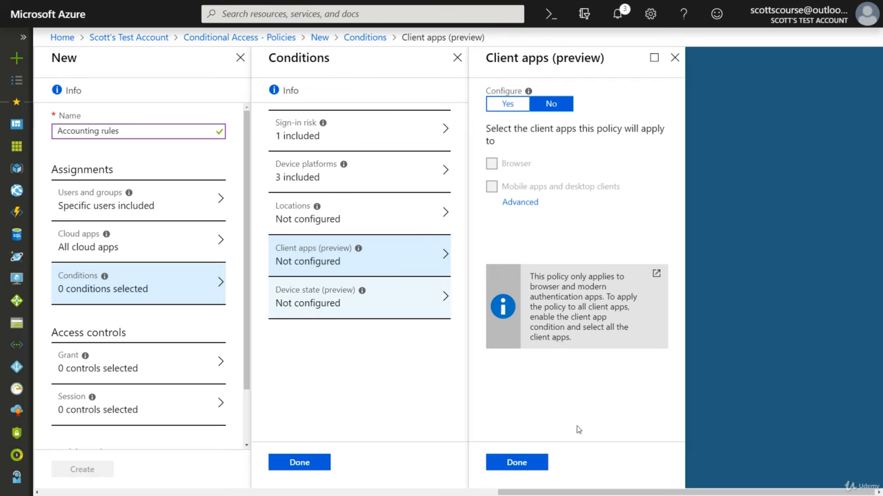
click(303, 302)
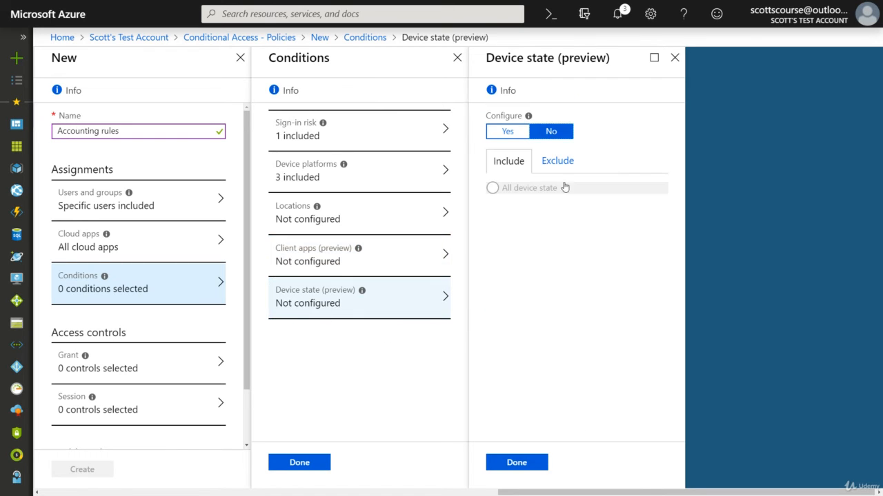
Step: Try the include and exclude options of the device state condition, and turn its configuration back off
click(507, 132)
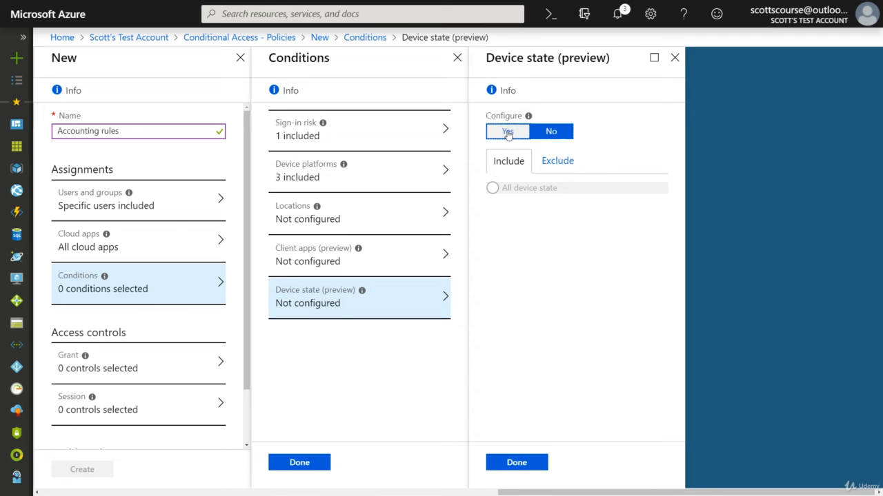
click(542, 162)
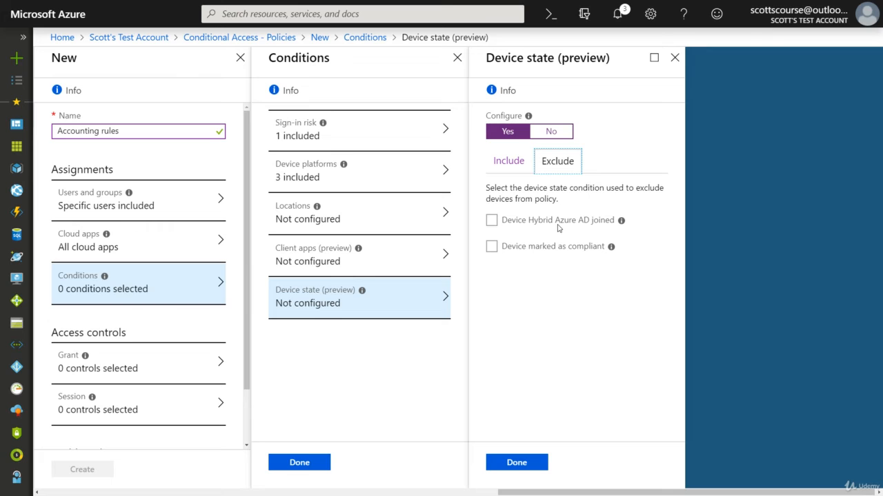
click(509, 163)
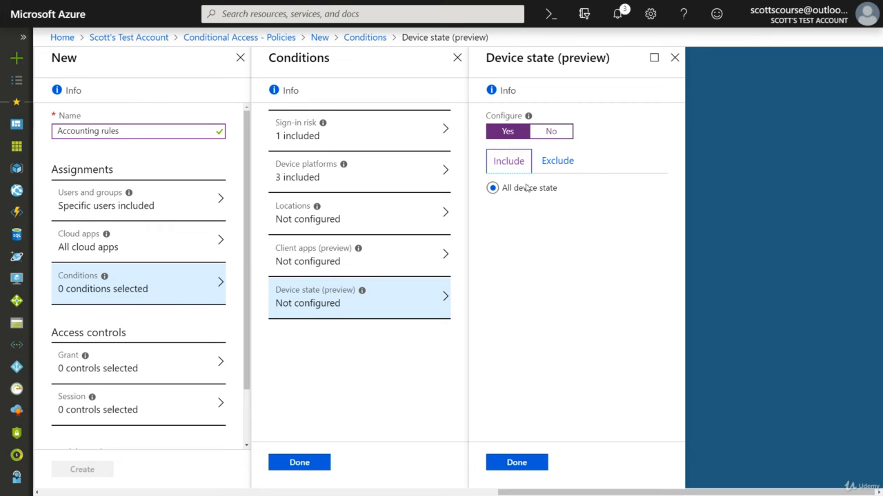
click(554, 131)
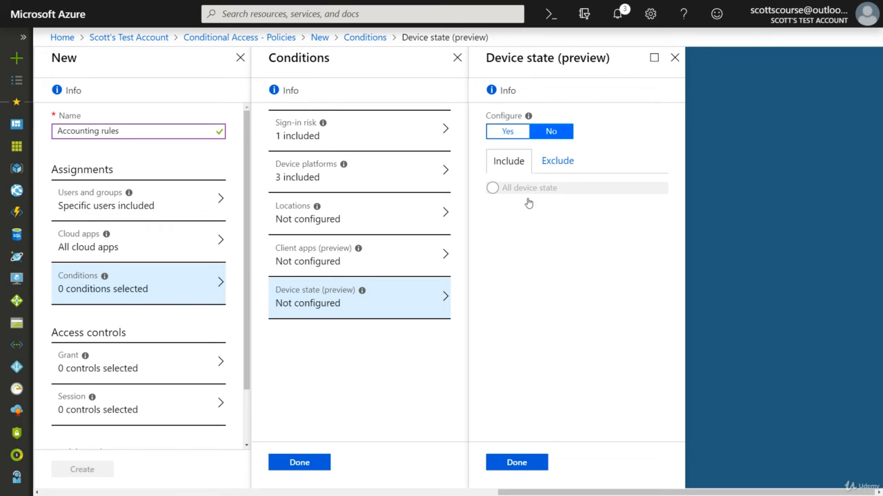
click(518, 462)
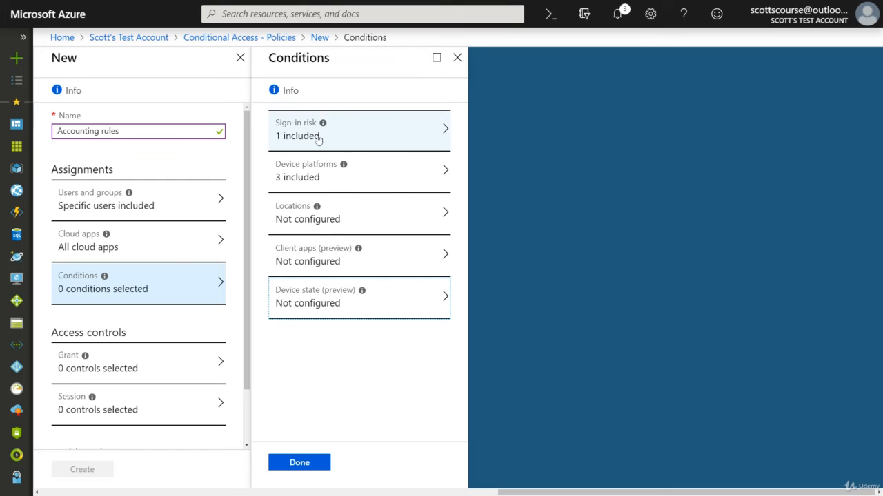
Step: Change the device platforms condition to include all platforms (including unsupported), and confirm the policy's conditions
click(310, 178)
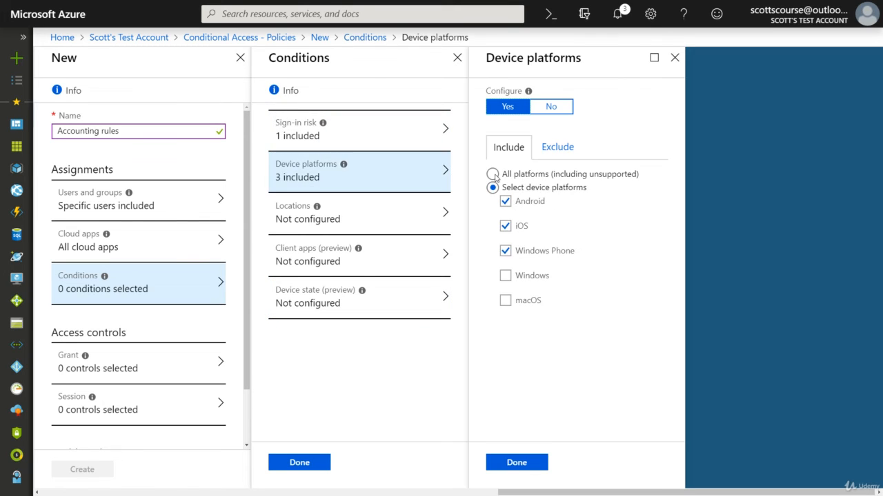
click(493, 174)
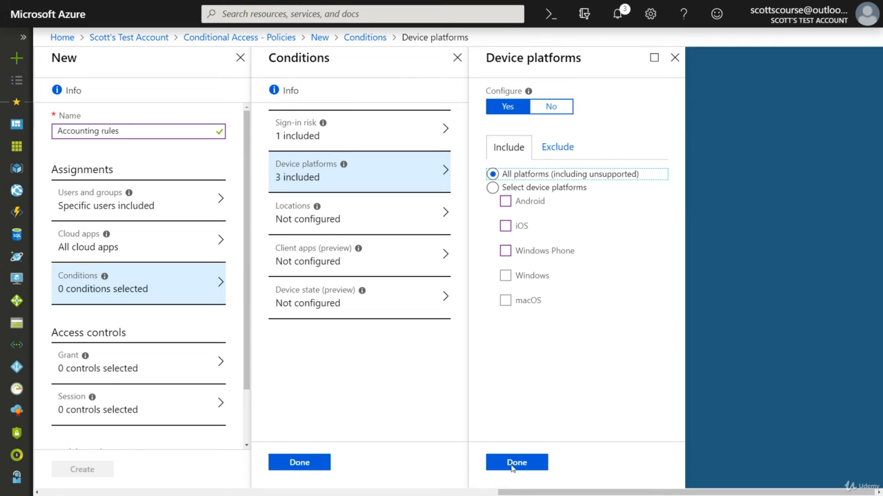
click(514, 466)
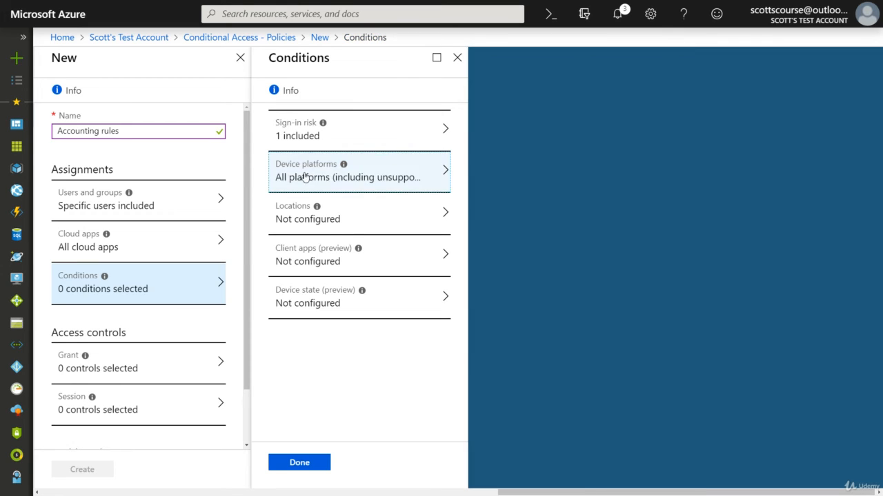
click(311, 463)
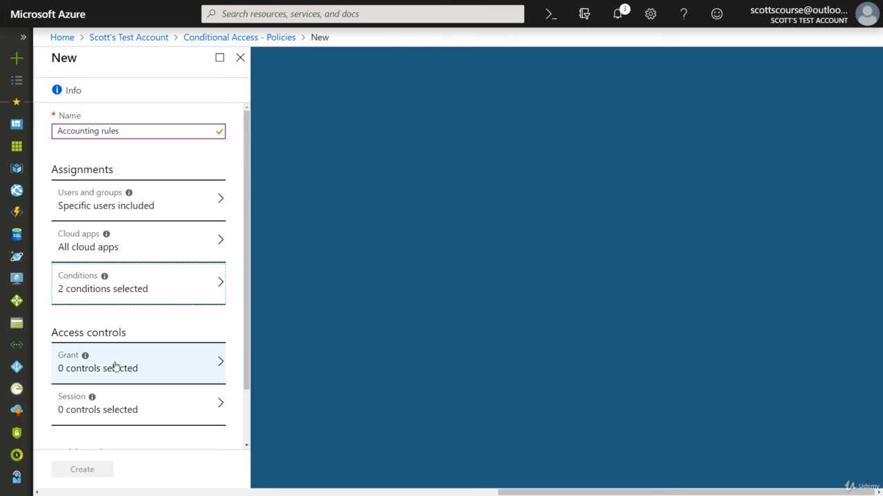
Step: Examine the grant and session access control options of the policy
scroll(115, 366, down, 2)
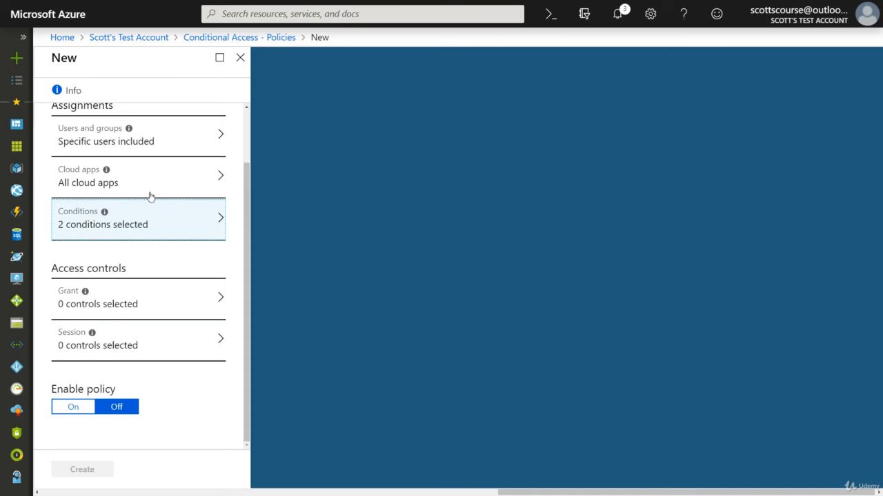
click(120, 305)
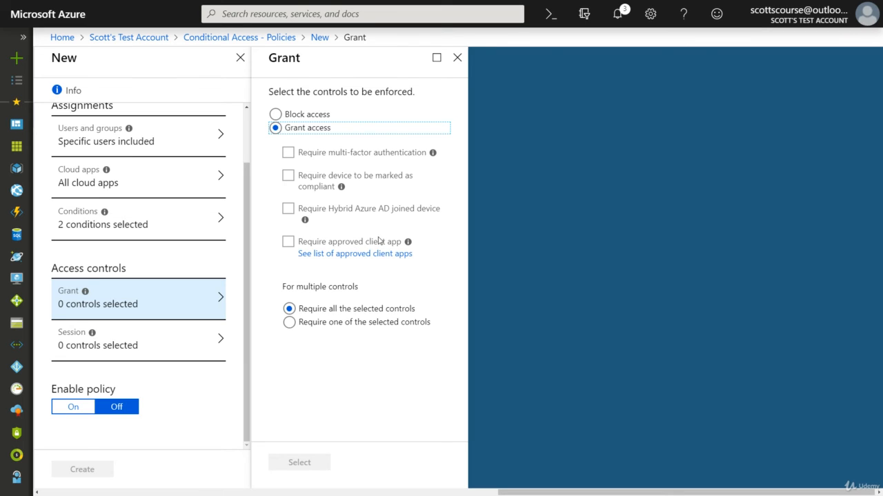
click(109, 329)
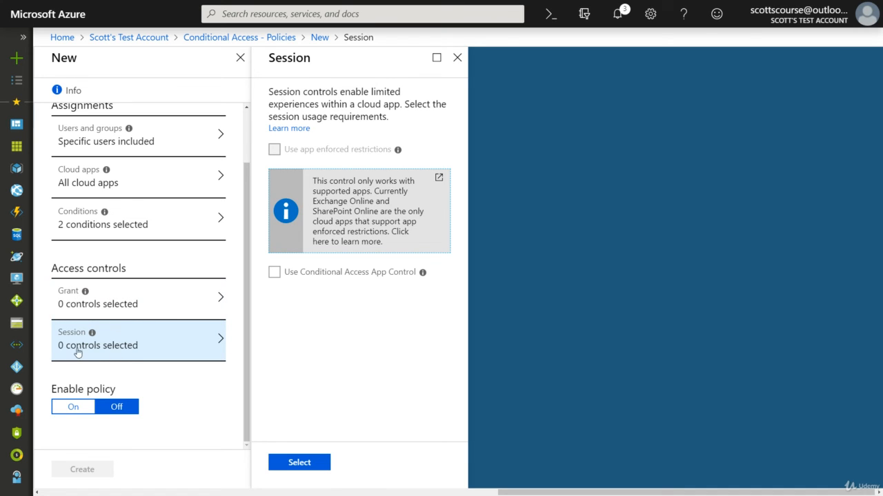
mouse_move(95, 336)
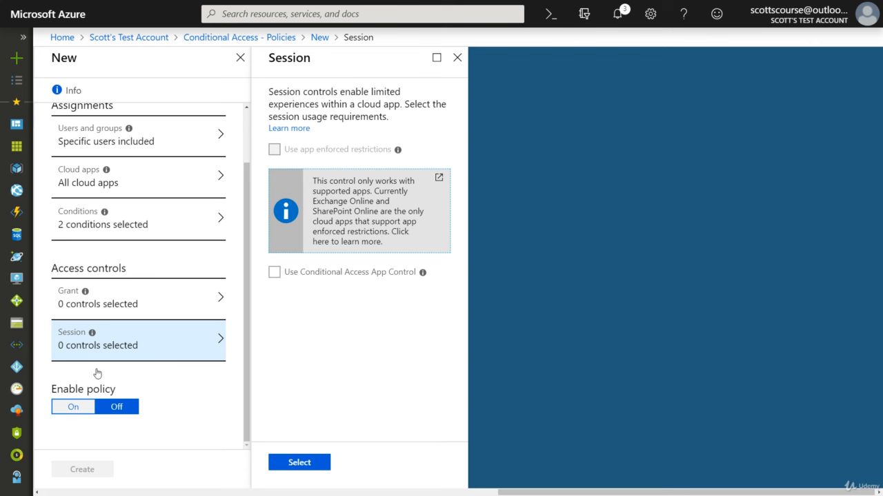
Step: Discard the session edits and set the grant control to allow access with multi-factor authentication required
click(101, 310)
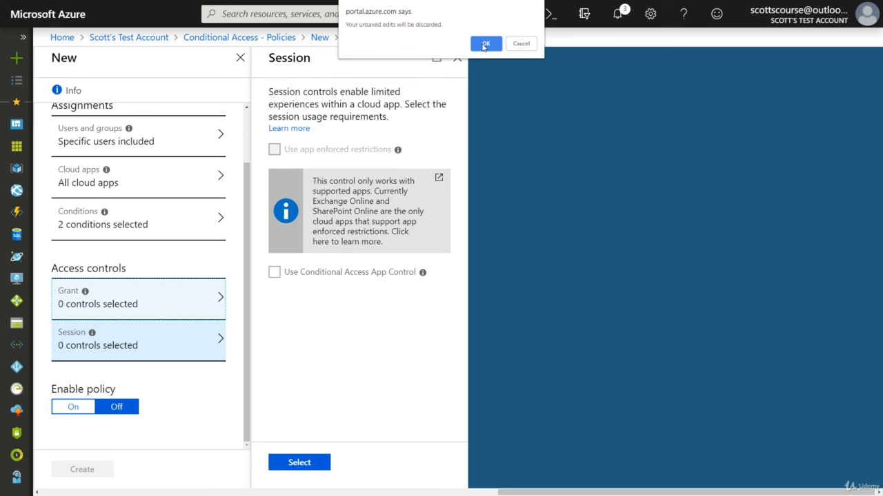
click(485, 44)
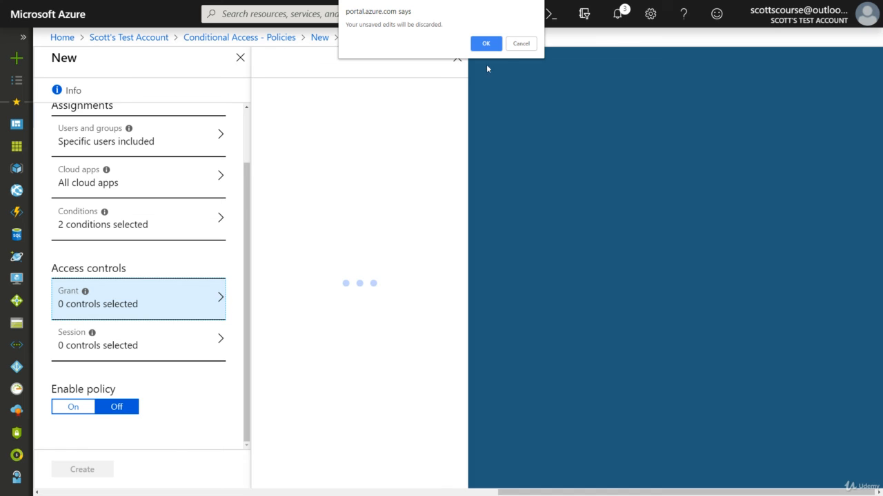
click(485, 44)
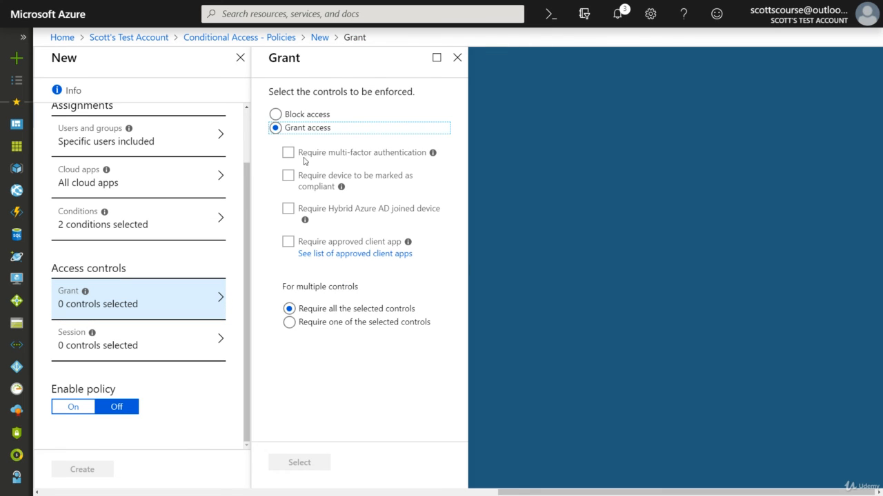
click(289, 155)
click(299, 462)
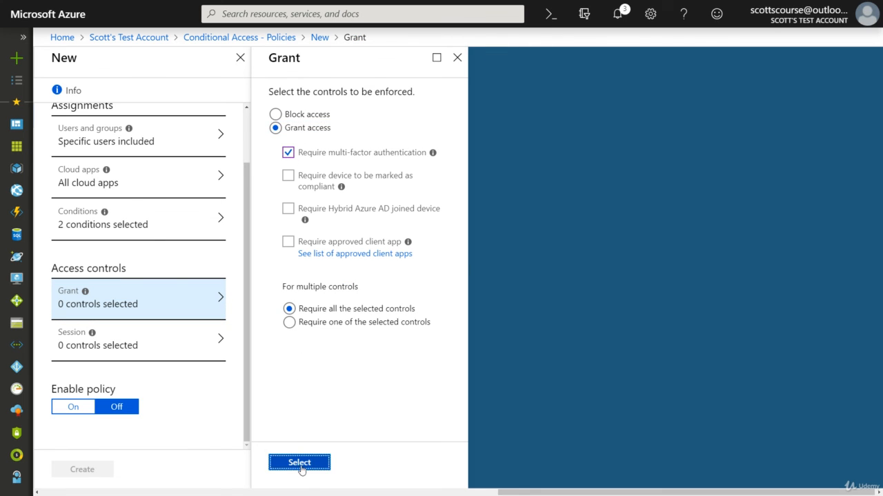
Step: Switch the Accounting rules policy on and create it
click(75, 408)
click(82, 470)
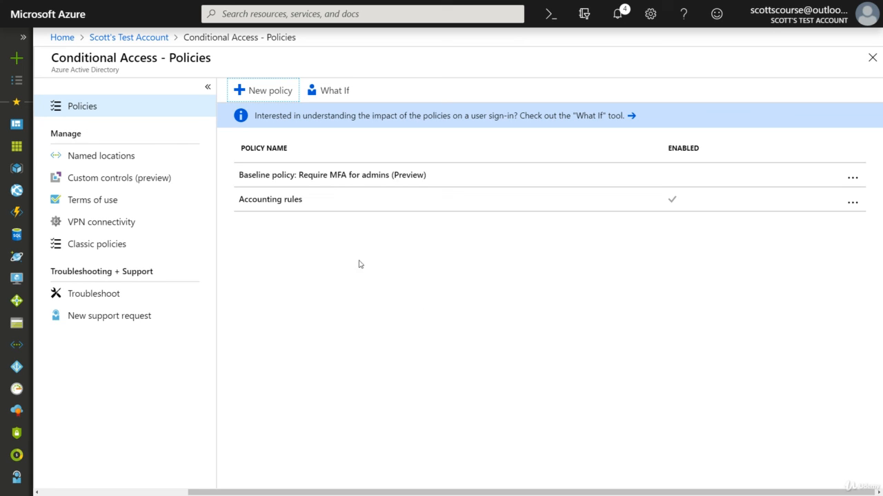
click(269, 206)
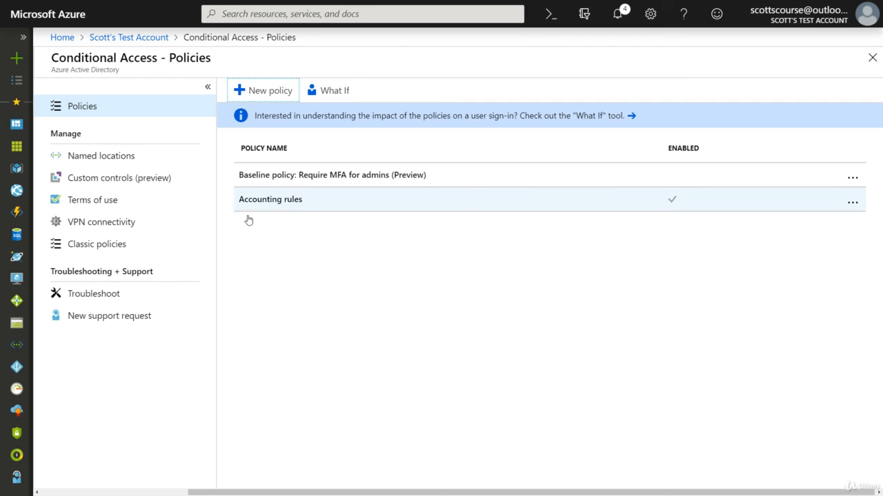
click(232, 240)
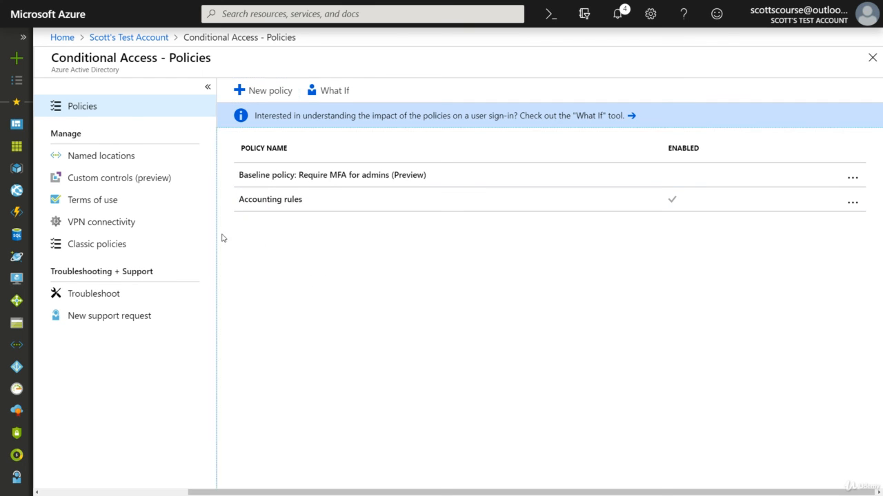